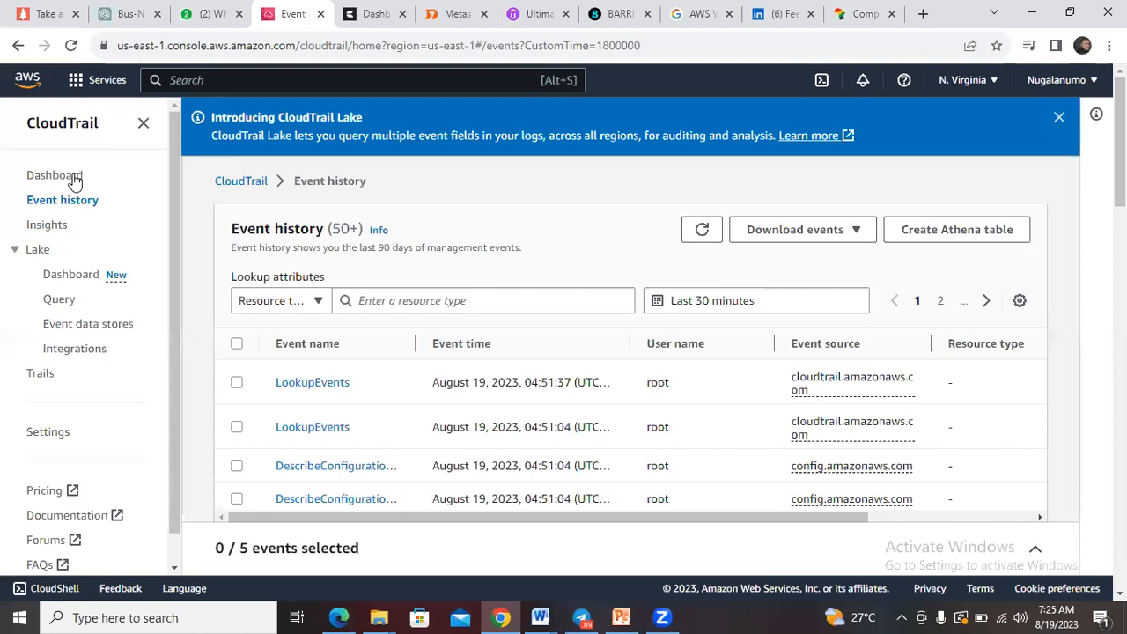
# Step: Leave the CloudTrail event history, search the console's services for VPC and open the VPC dashboard
pyautogui.click(75, 178)
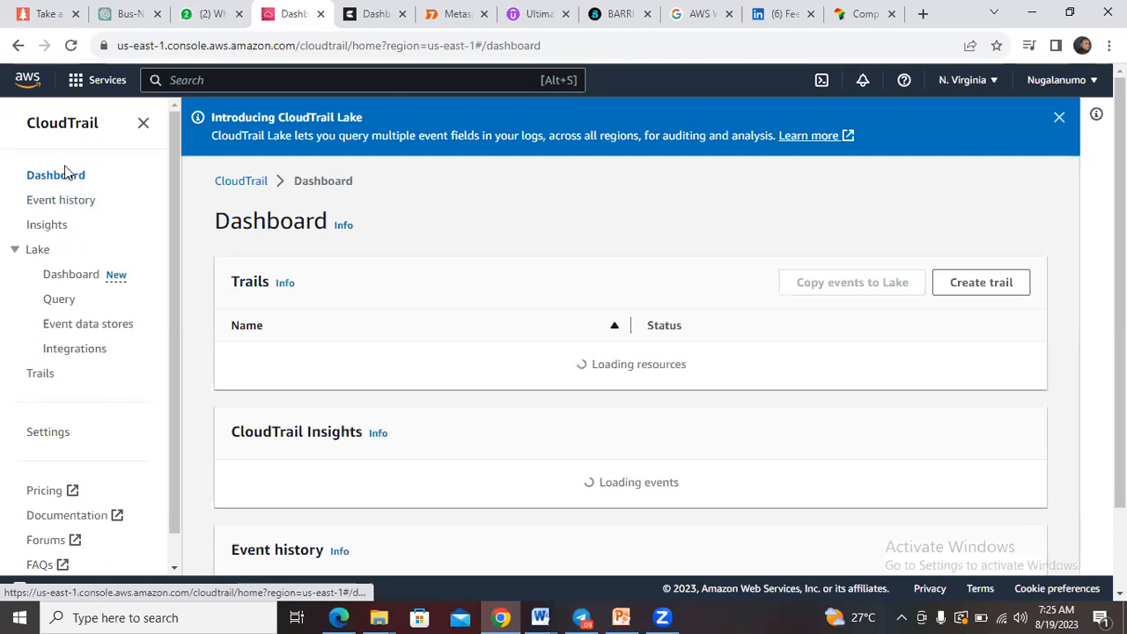
pyautogui.click(196, 79)
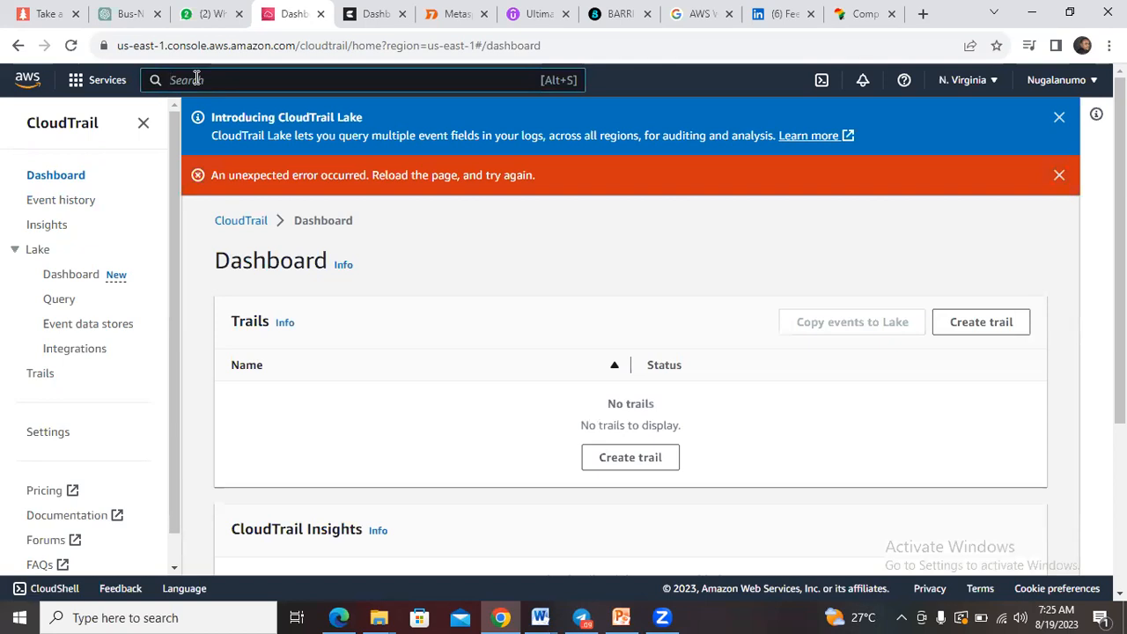
pyautogui.write('VPC')
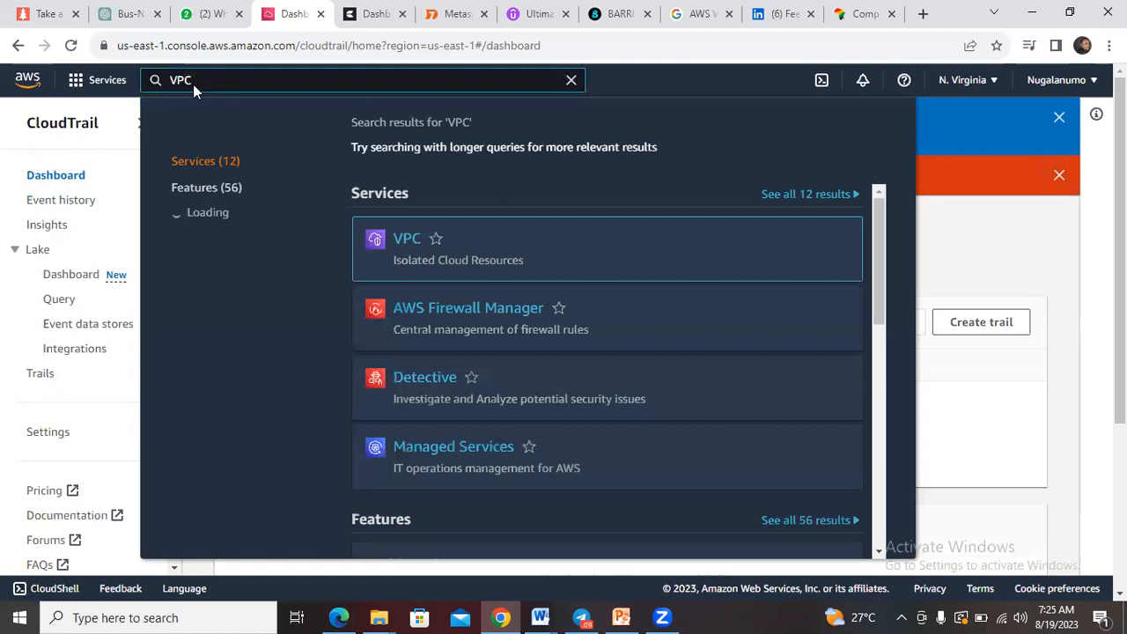
pyautogui.click(410, 241)
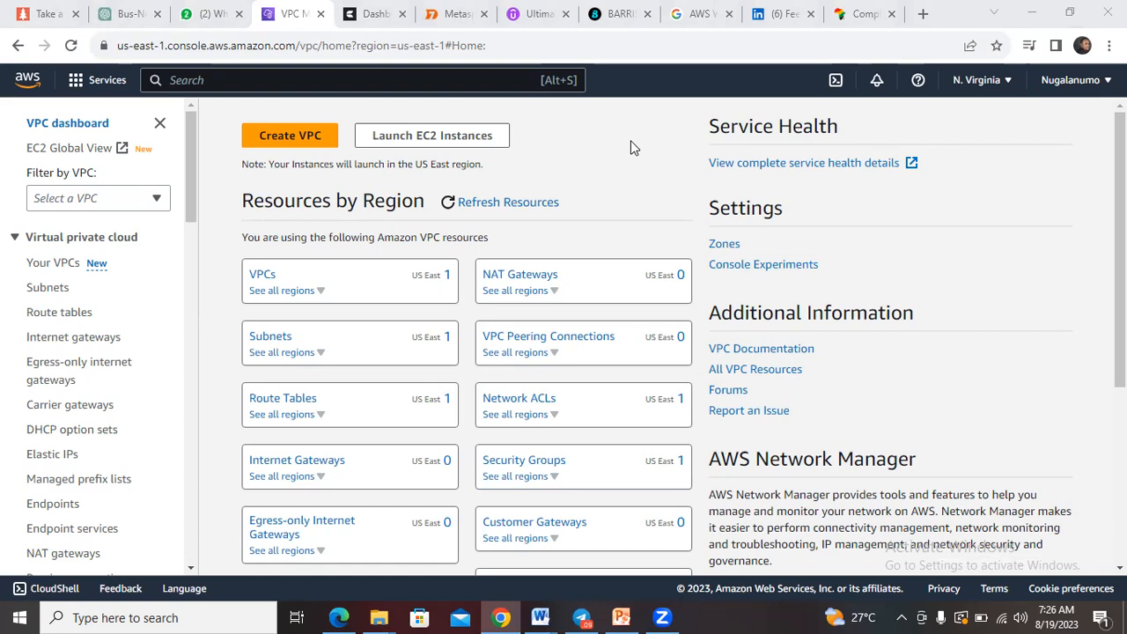
# Step: Open the list of security groups for the region and start creating a new security group
pyautogui.click(525, 476)
pyautogui.click(525, 460)
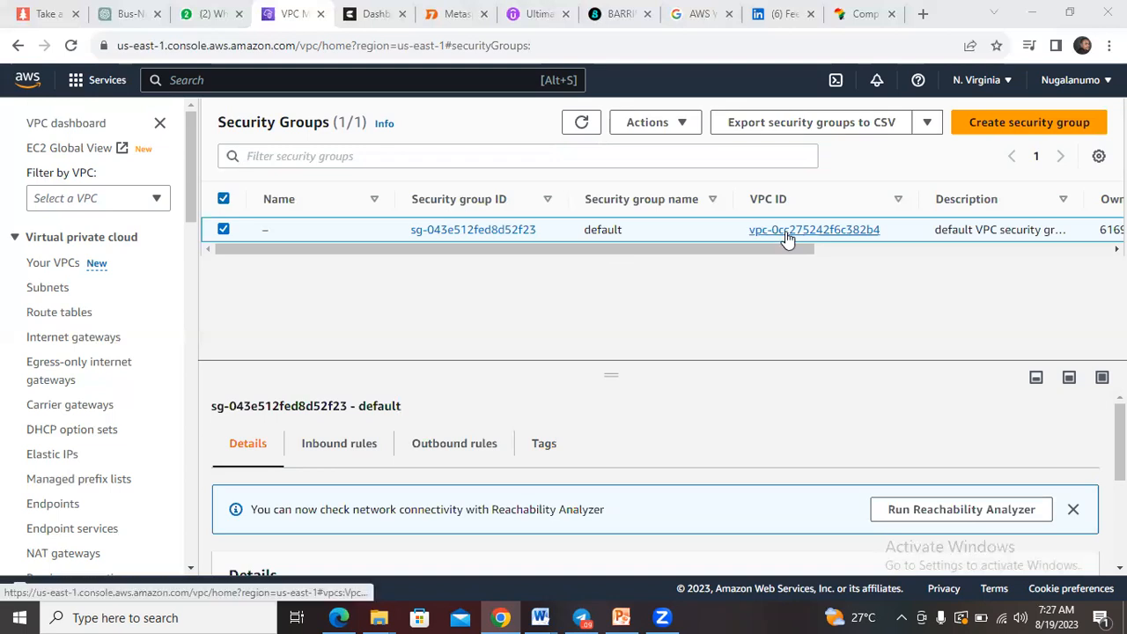
pyautogui.click(1006, 125)
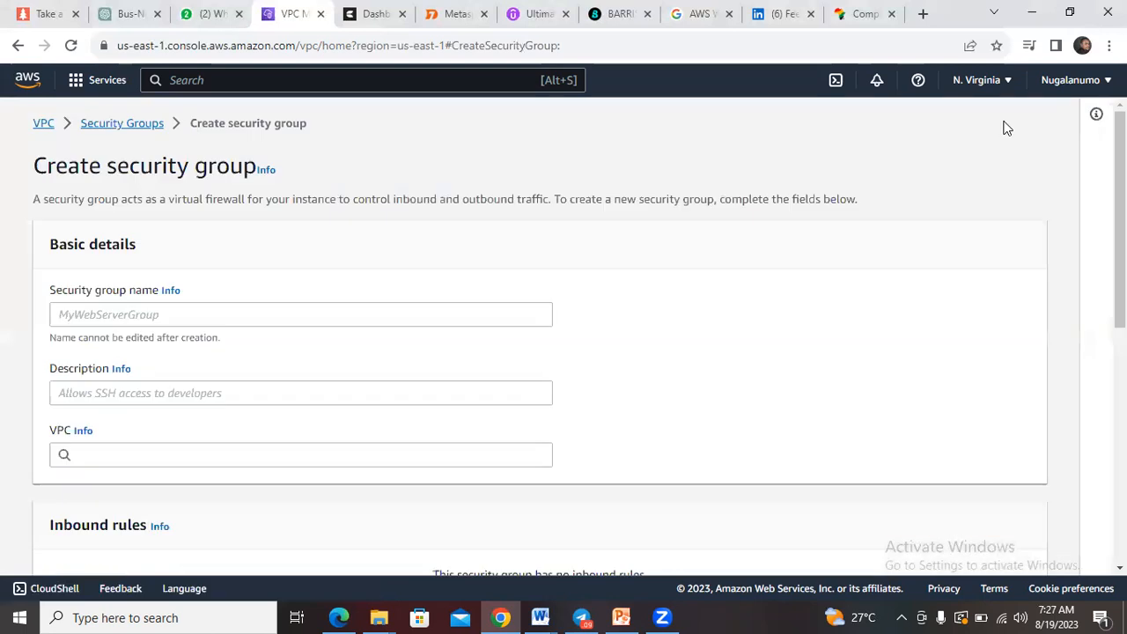
# Step: Name the new security group with the person's full name in lowercase, without a space, followed by 1
pyautogui.click(233, 317)
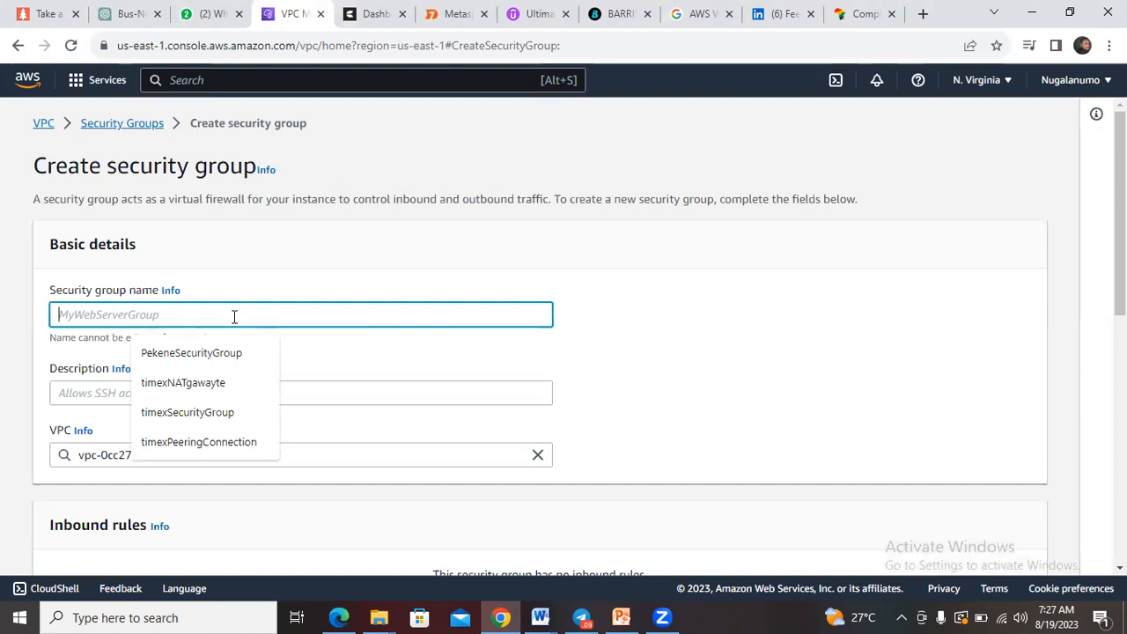
pyautogui.write('J')
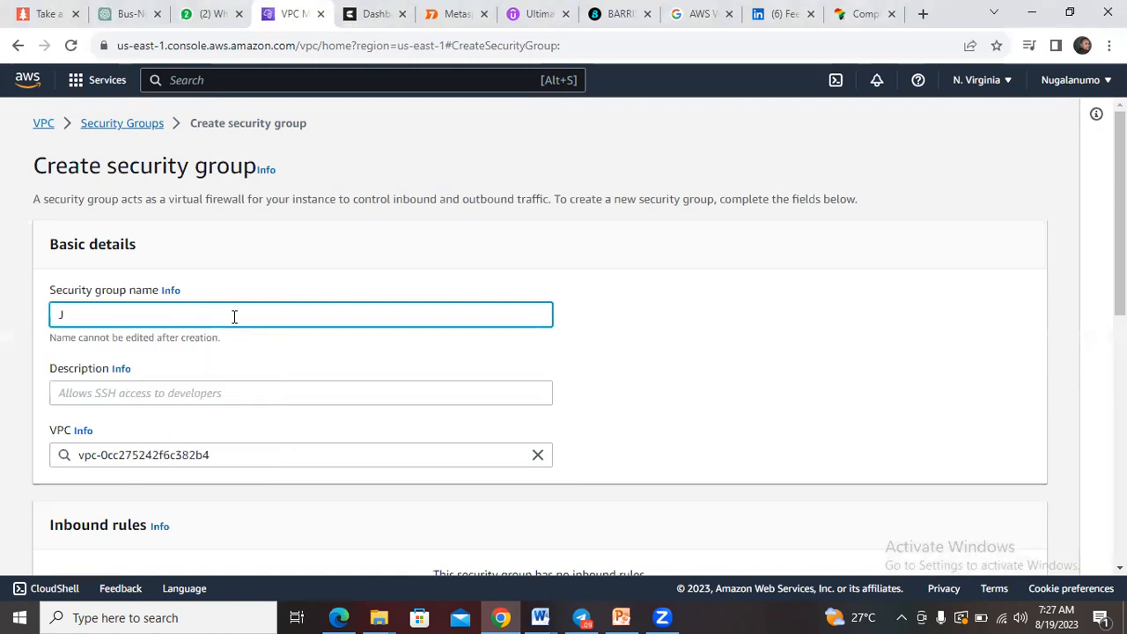
pyautogui.write('h')
pyautogui.press('BackSpace')
pyautogui.press('BackSpace')
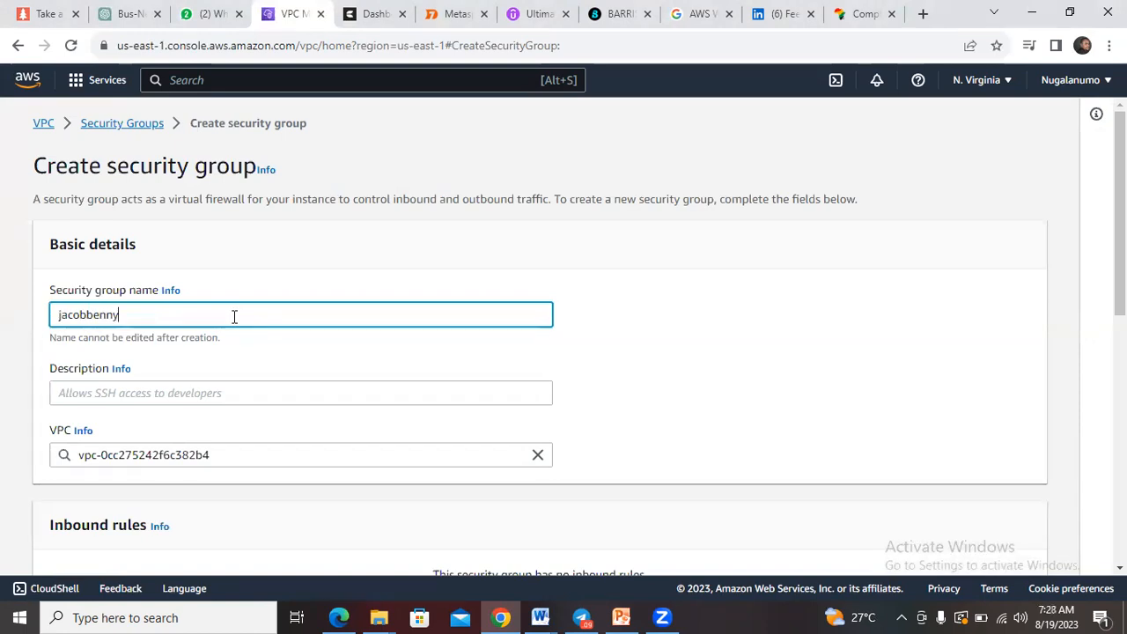
pyautogui.write('1')
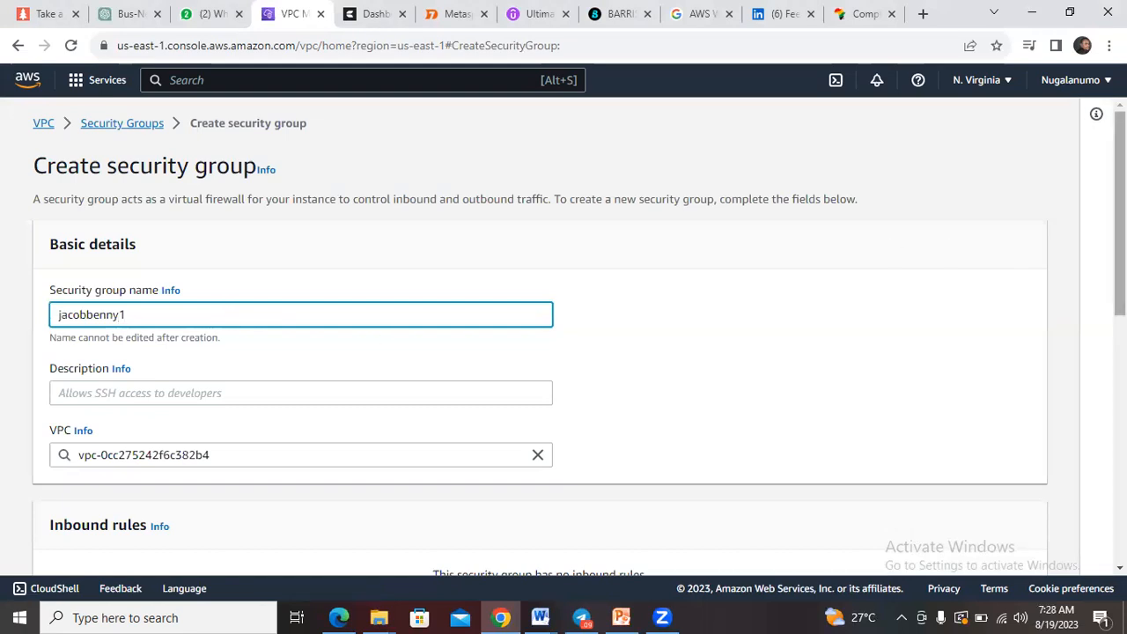
# Step: Set the security group's description to Demo and replace the 1 at the end of its name with SG
pyautogui.scroll(-1, 563, 340)
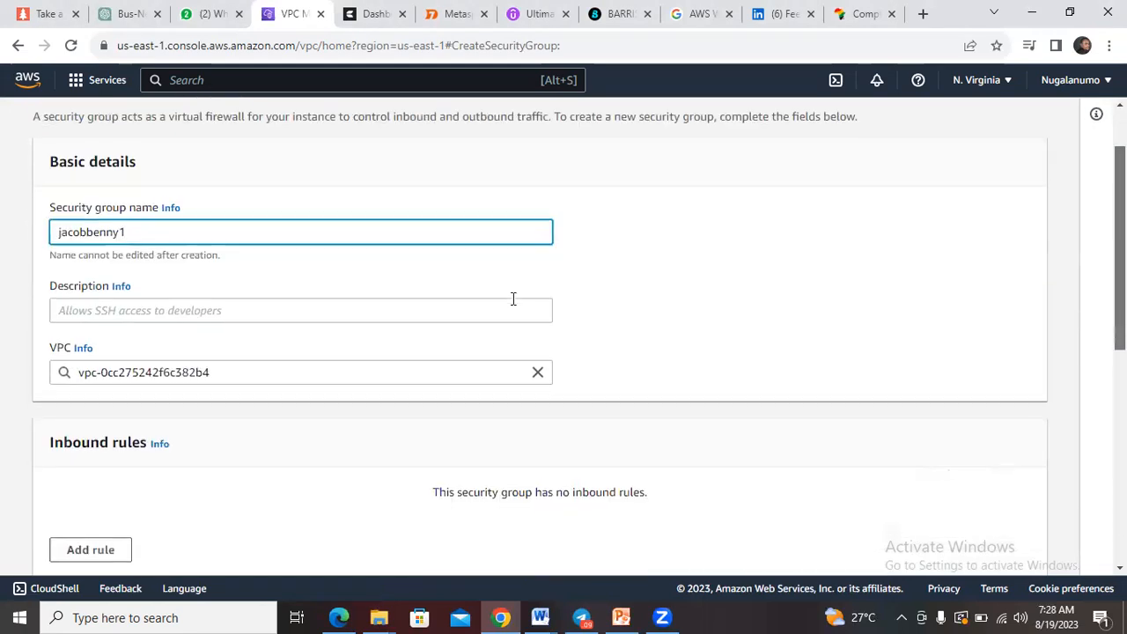
pyautogui.click(314, 311)
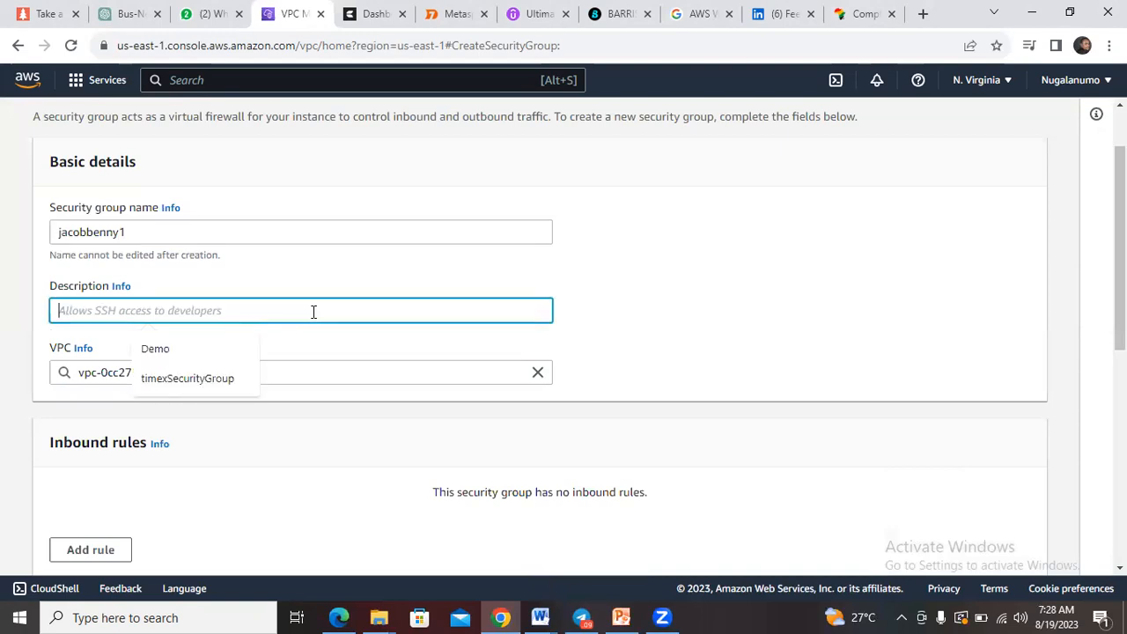
pyautogui.click(210, 351)
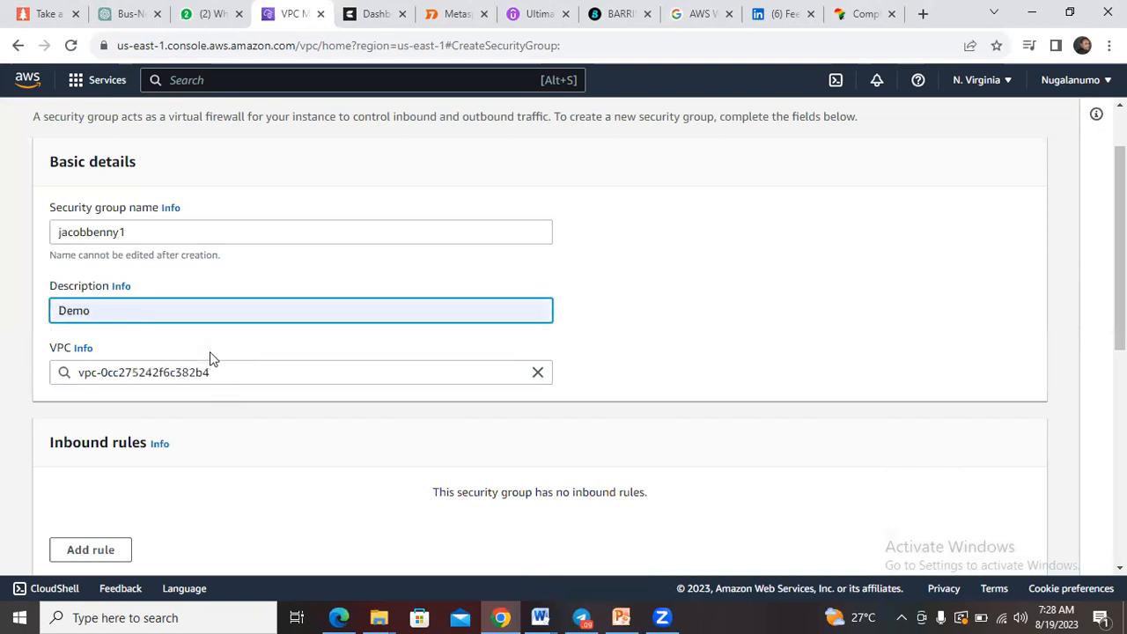
pyautogui.click(155, 227)
pyautogui.press('BackSpace')
pyautogui.write('SG')
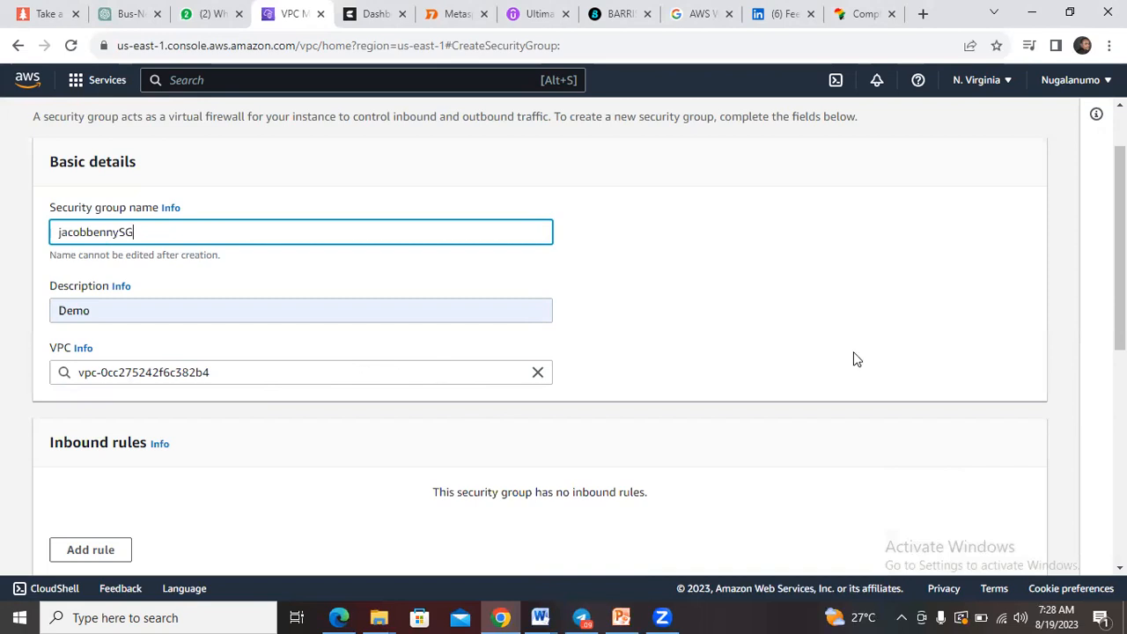
# Step: Add an inbound rule of type SSH with the description jb
pyautogui.scroll(-2, 1118, 317)
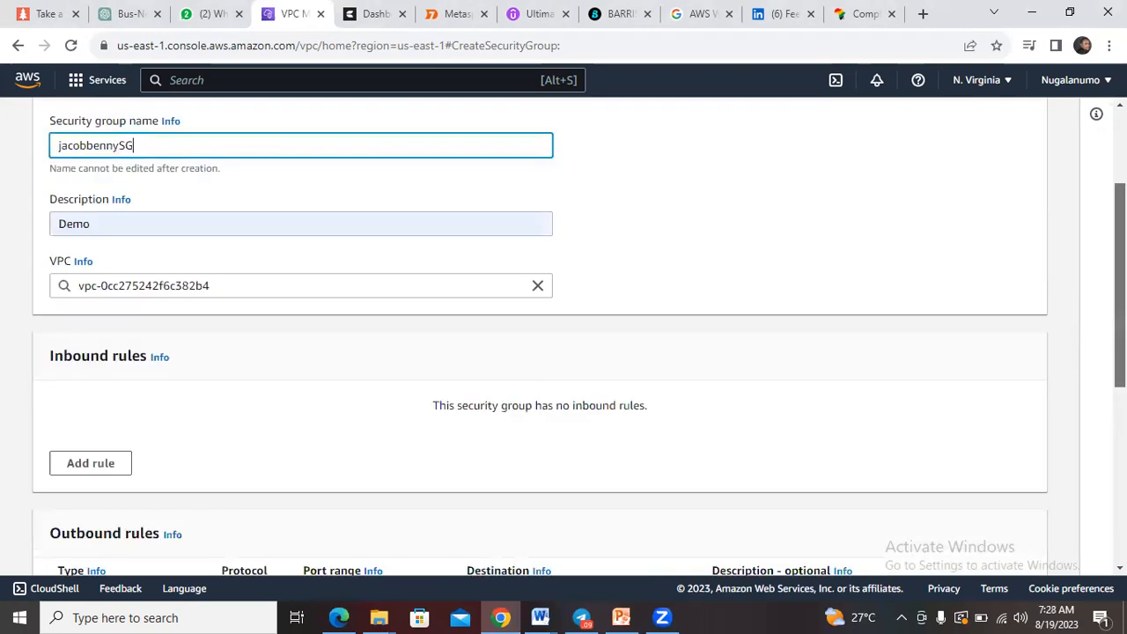
pyautogui.scroll(-1, 539, 334)
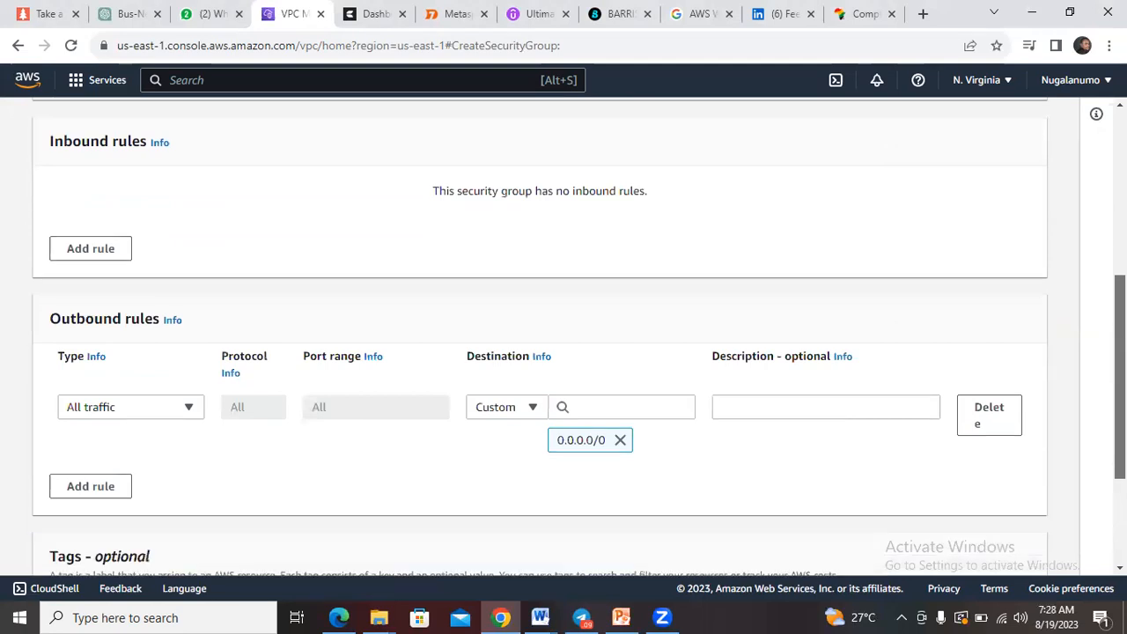
pyautogui.scroll(3, 539, 335)
pyautogui.scroll(-2, 539, 335)
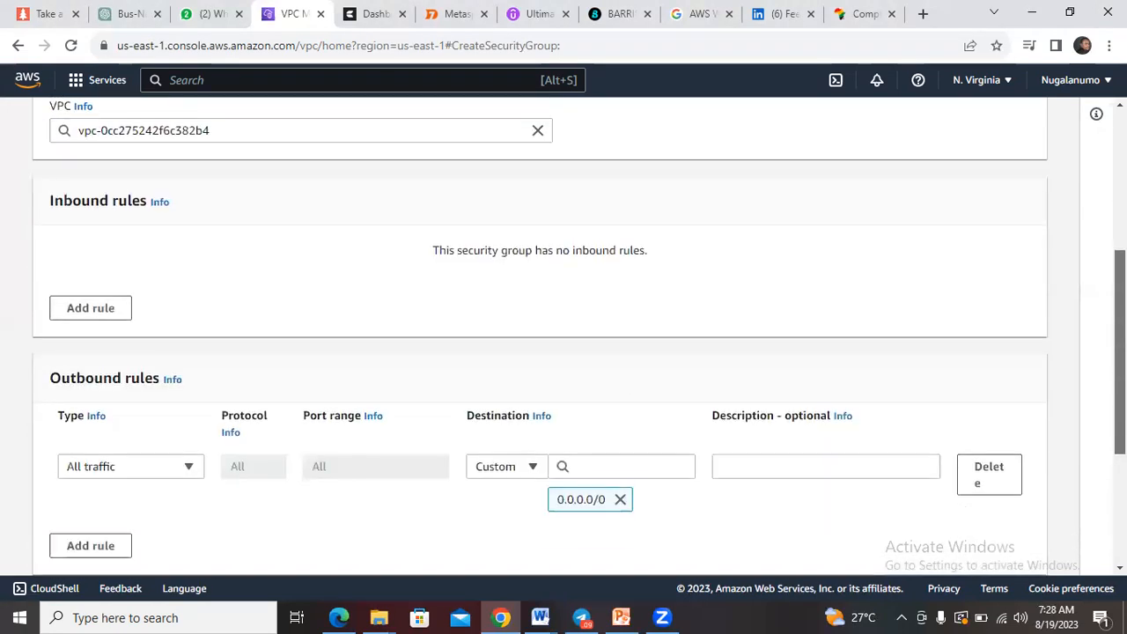
pyautogui.click(95, 305)
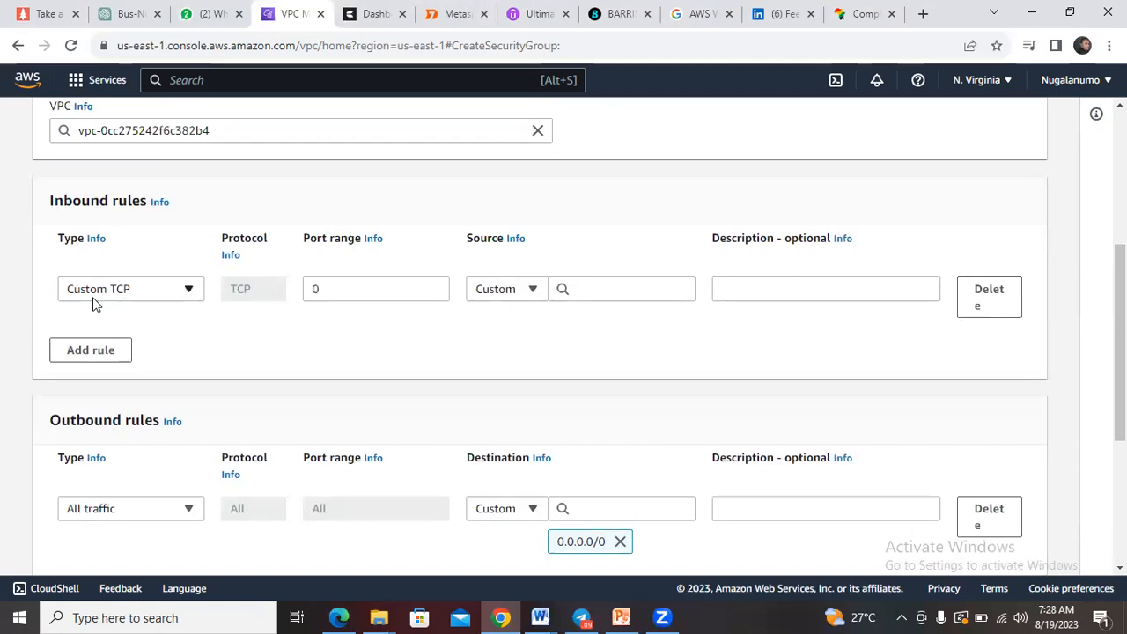
pyautogui.click(188, 290)
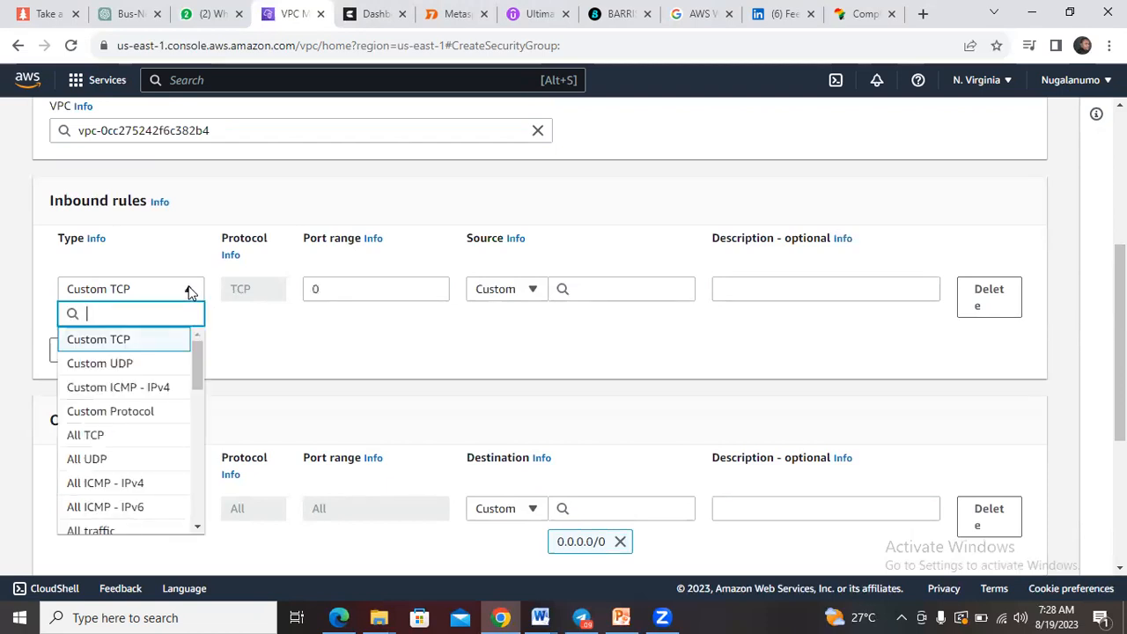
pyautogui.moveTo(201, 355); pyautogui.dragTo(201, 397)
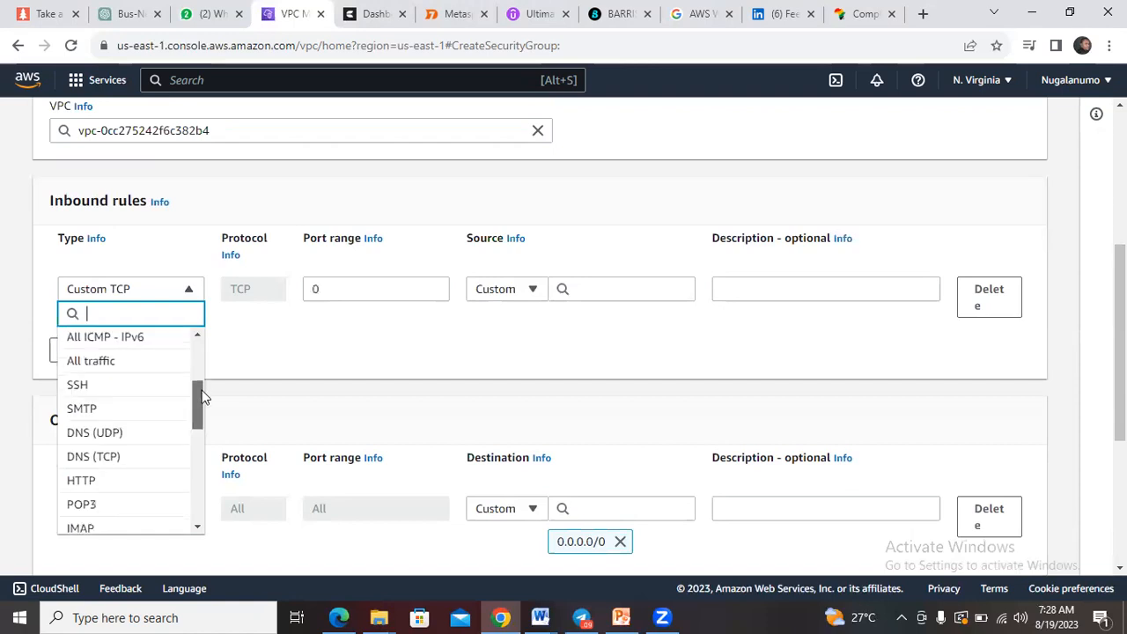
pyautogui.click(157, 391)
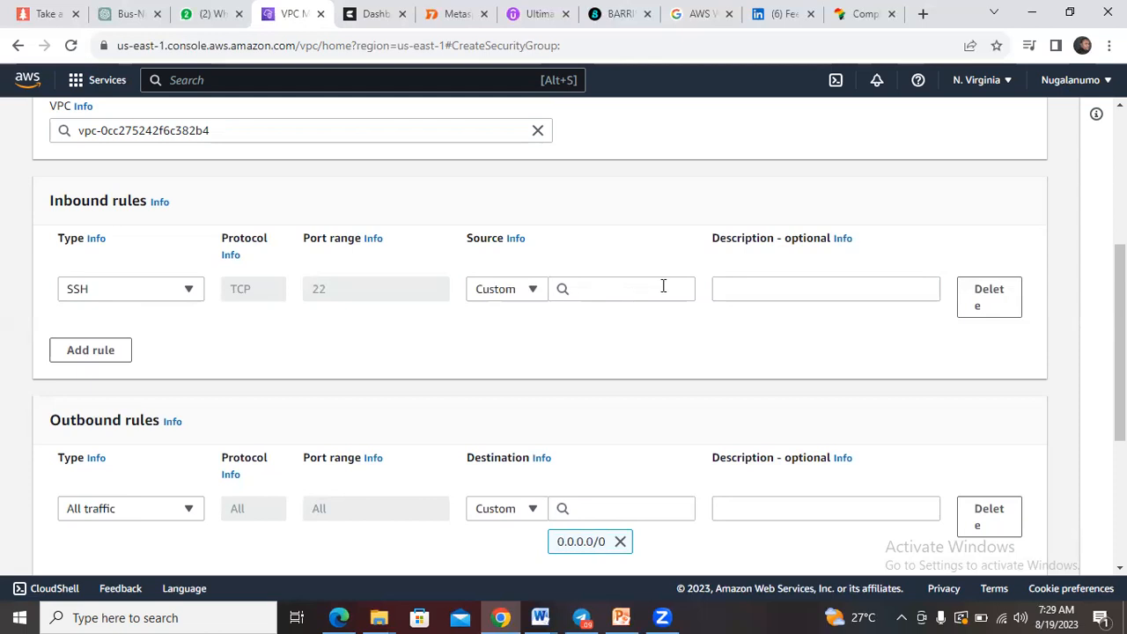
pyautogui.click(726, 286)
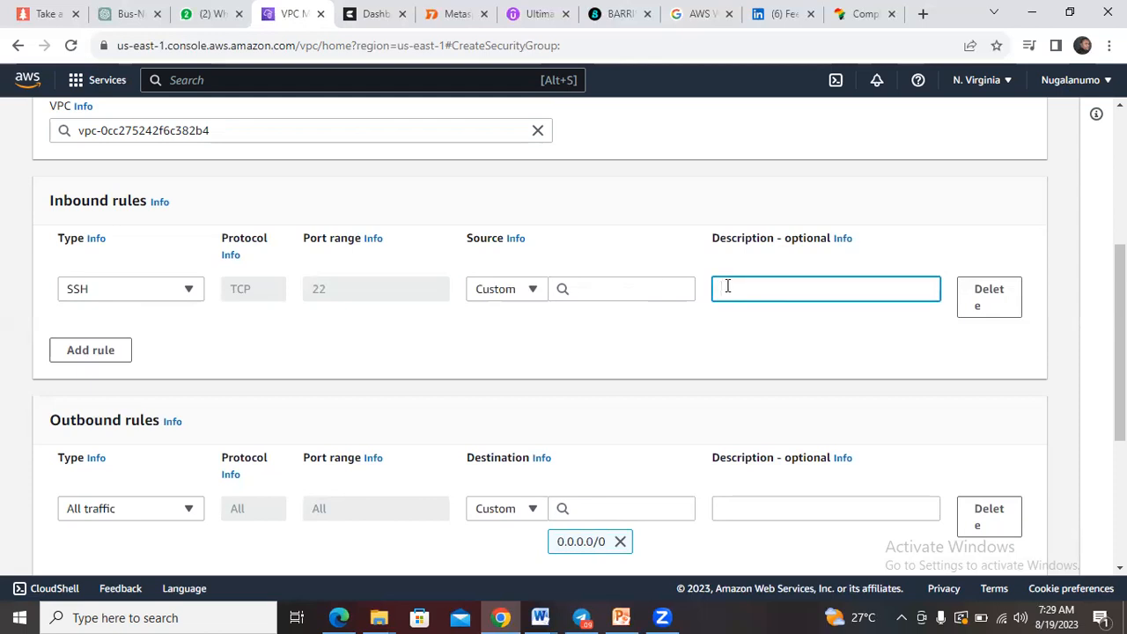
pyautogui.write('jb')
# Step: Add a second inbound rule below the SSH rule
pyautogui.click(103, 361)
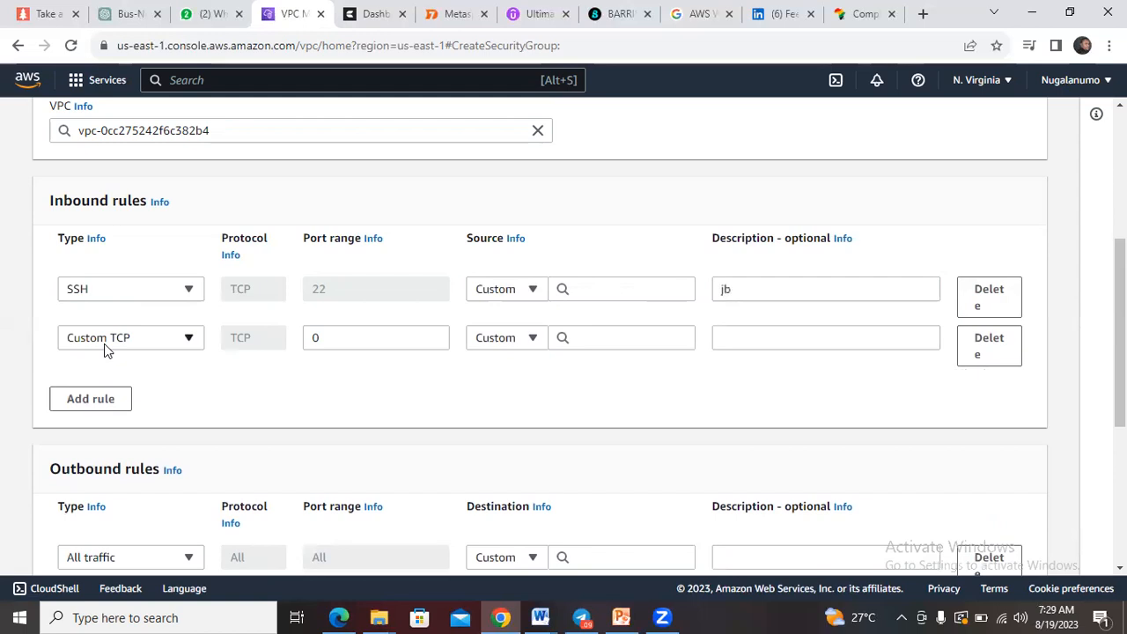